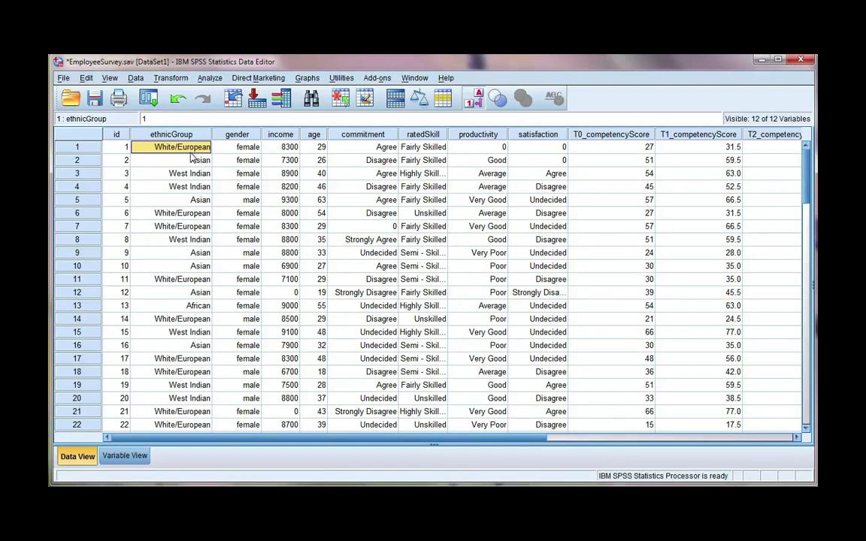
In Variable View, display ethnicGroup's value labels for codes 1–5
left_click(128, 458)
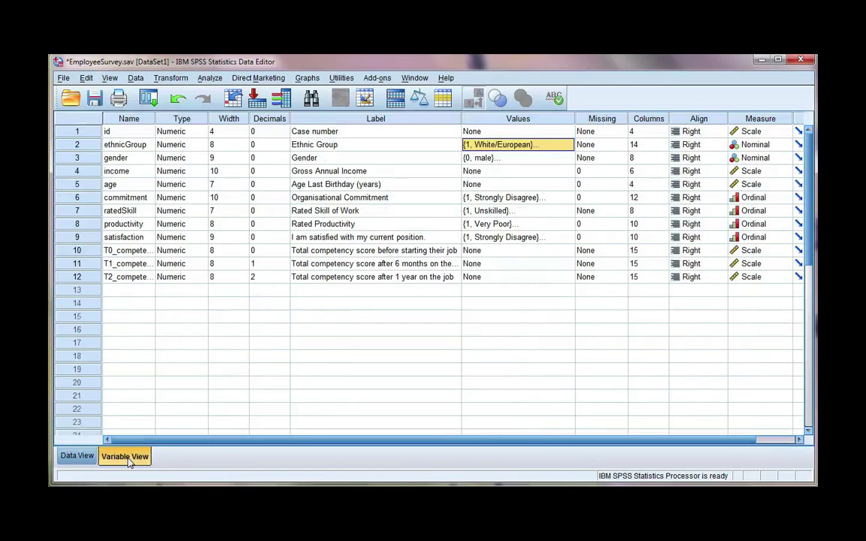
left_click(567, 146)
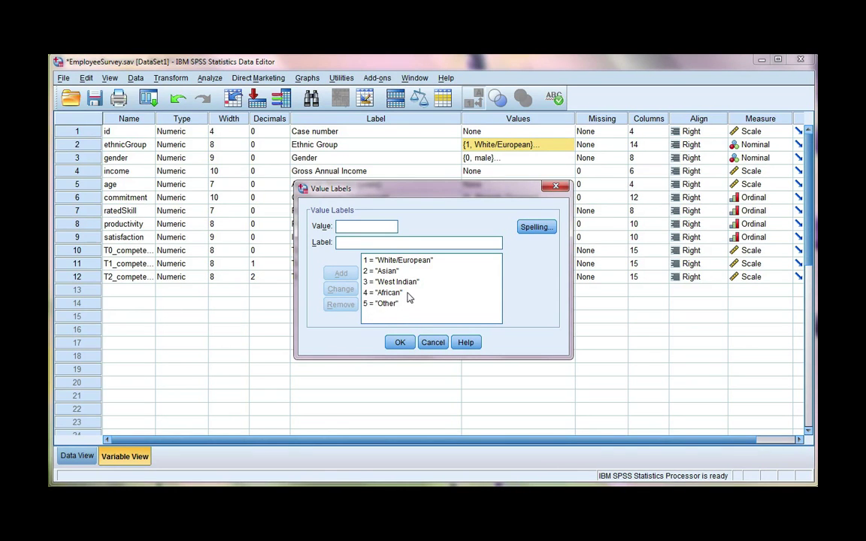
Review ethnicGroup's five value labels and close the dialog without changes
left_click(405, 294)
key("Tab")
key("Tab")
left_click(393, 343)
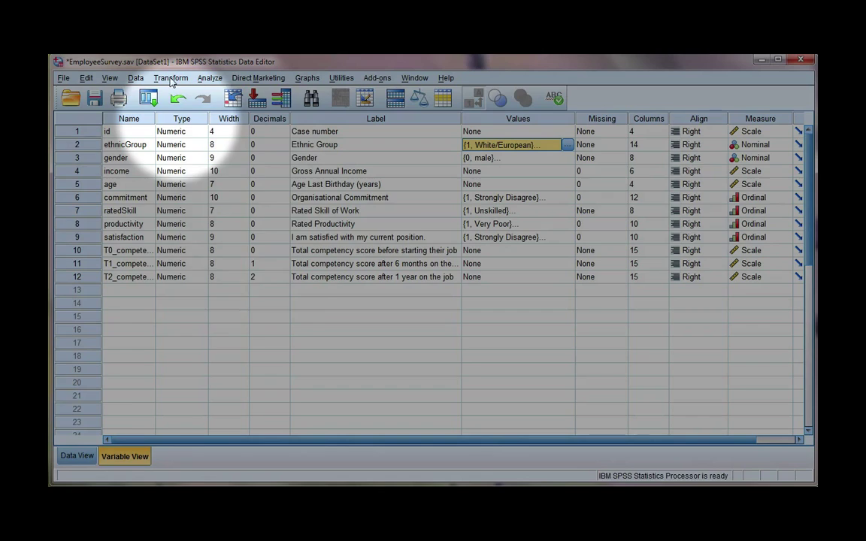
Open the Transform menu to reach the recode commands
left_click(170, 78)
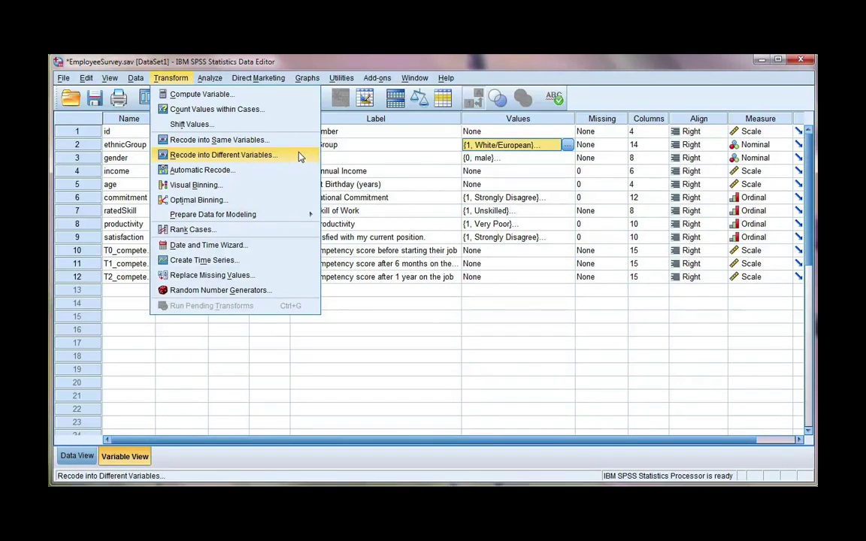
Recode Ethnic Group into a new variable named WhiteEuropean, labelled 'White/European'
left_click(299, 156)
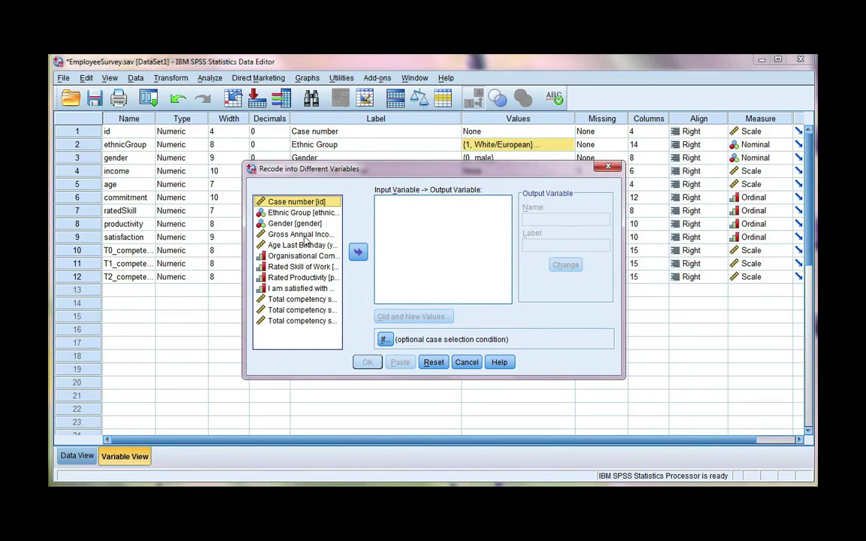
left_click(306, 213)
left_click(358, 252)
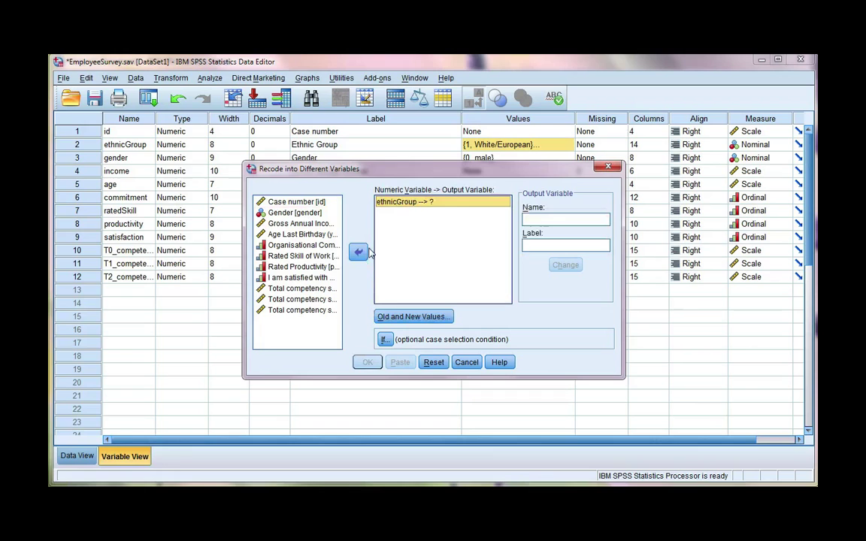
left_click(541, 220)
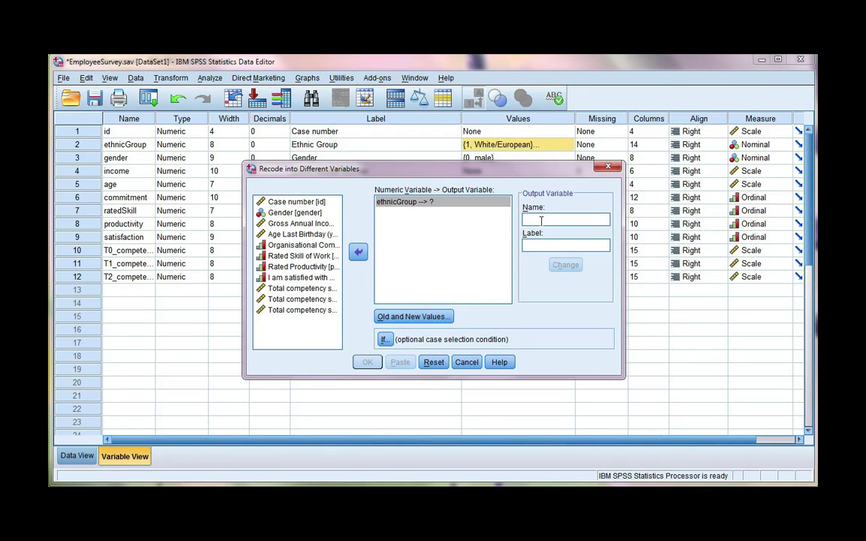
type("WhiteE")
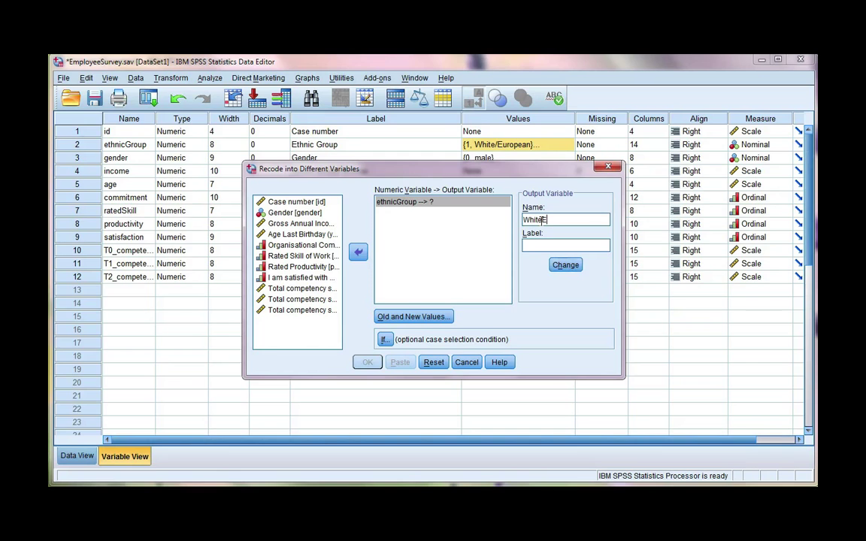
type("uropean")
type("White")
type("/Eurio")
key("BackSpace")
key("BackSpace")
type("opean")
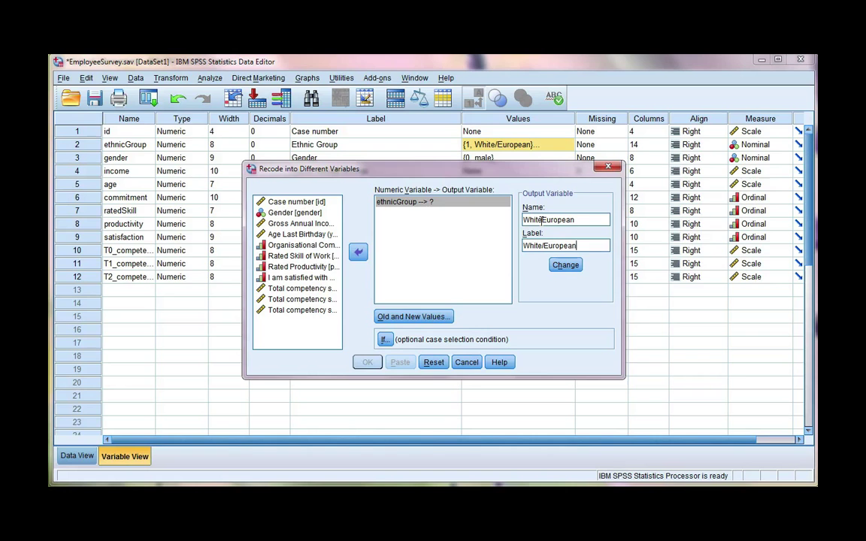
left_click(563, 265)
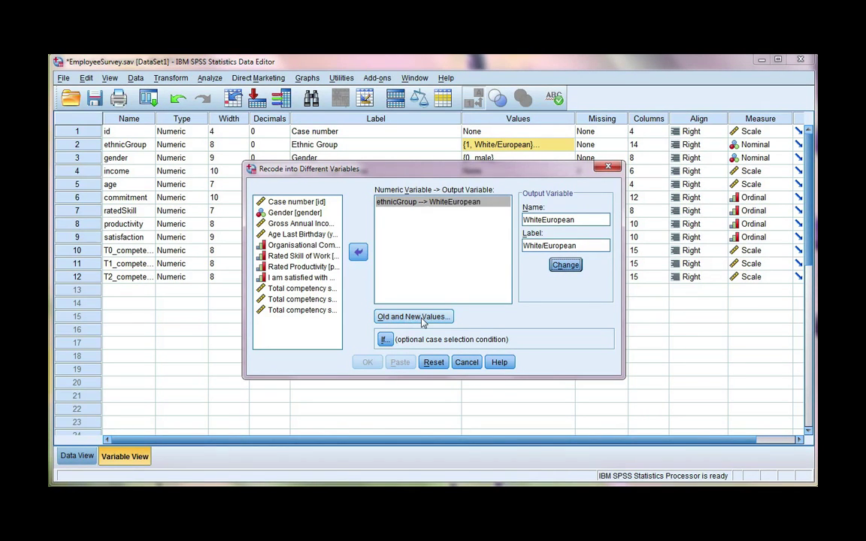
Define the WhiteEuropean recode rules: old value 1 → 1, all other values → 0
left_click(421, 318)
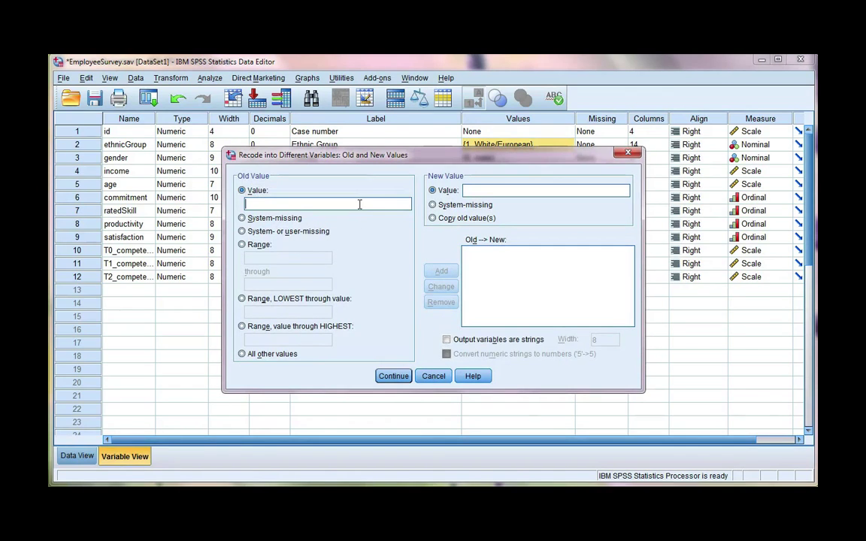
left_click_drag(374, 157, 371, 185)
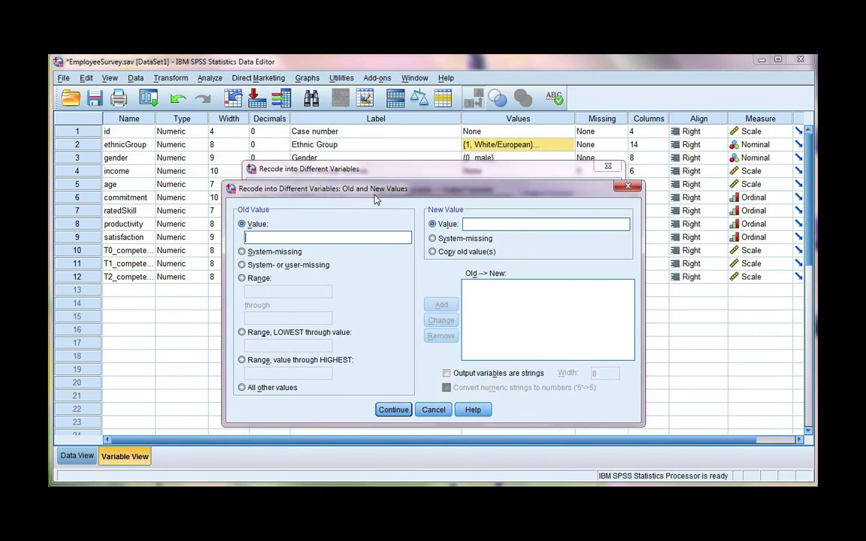
type("1")
type("1")
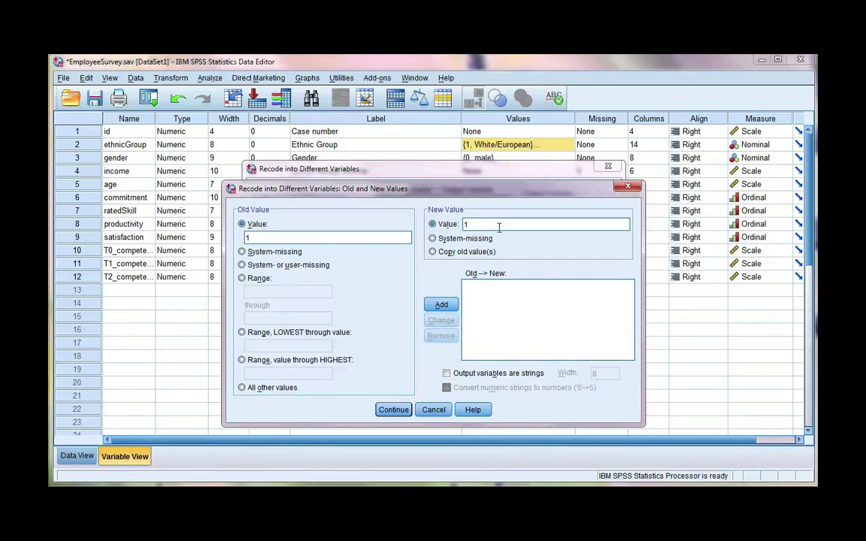
left_click(444, 306)
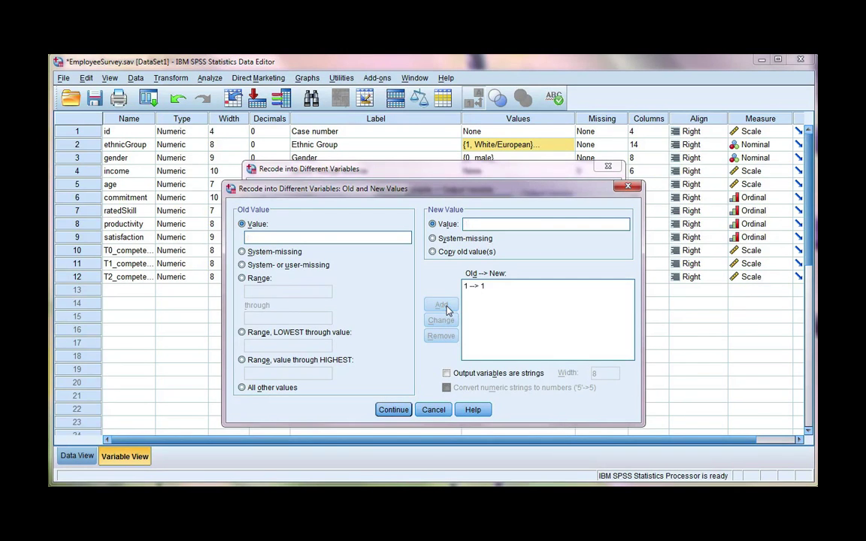
left_click(281, 390)
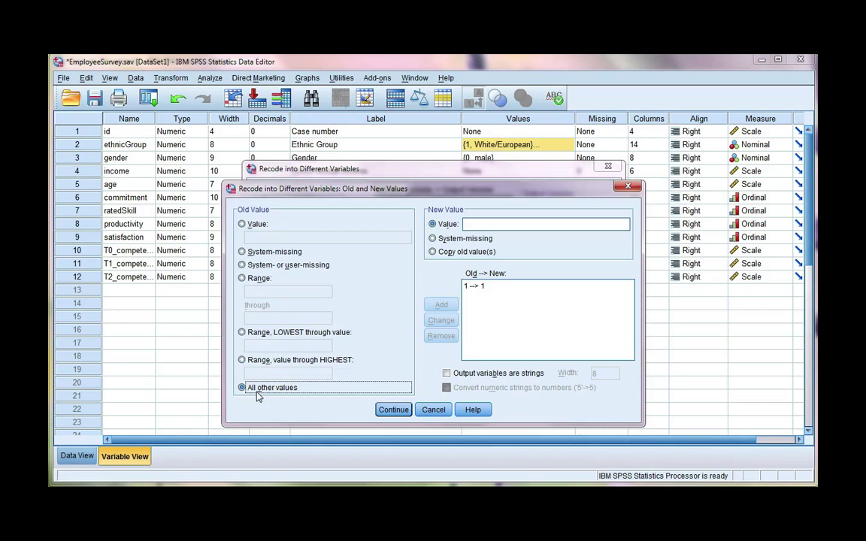
left_click(494, 224)
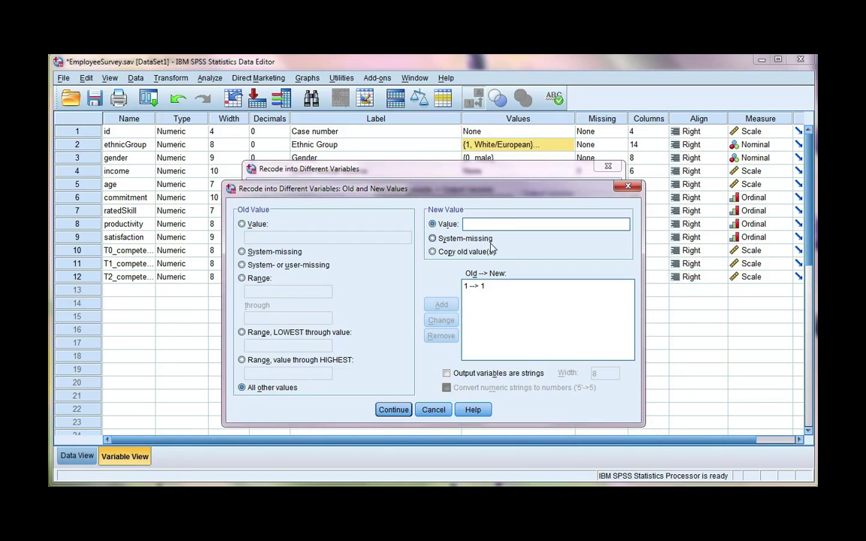
type("0")
left_click(444, 305)
left_click(394, 409)
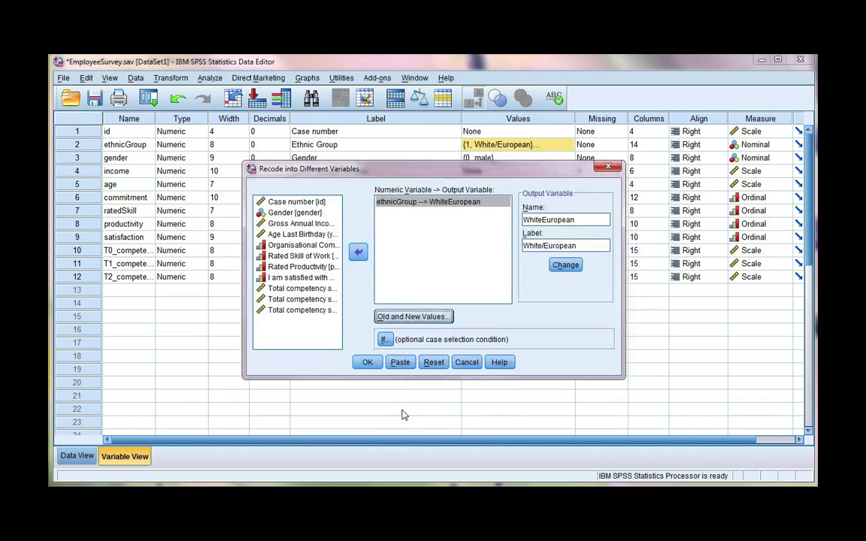
Run the recode to create WhiteEuropean and widen the Name column to fit full names
left_click(368, 364)
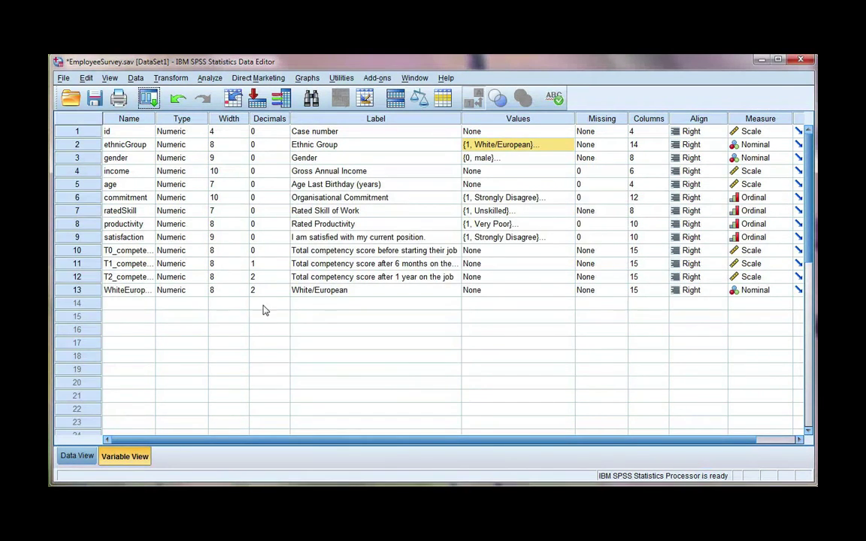
left_click(130, 290)
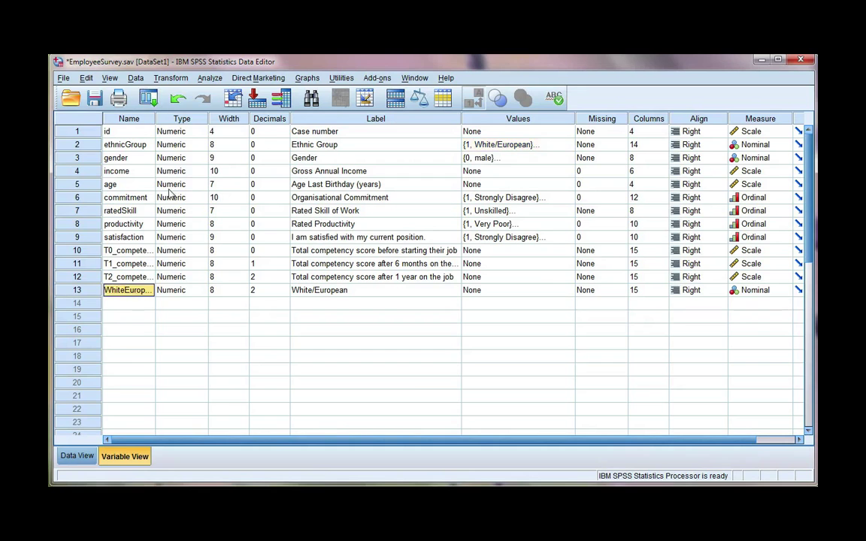
double_click(155, 119)
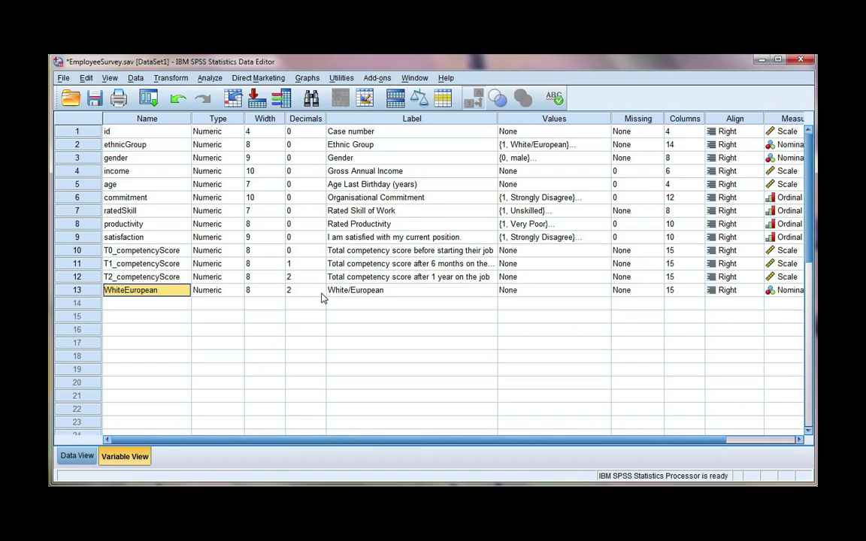
Set WhiteEuropean to 0 decimals and bring up its value labels
left_click(309, 291)
double_click(320, 293)
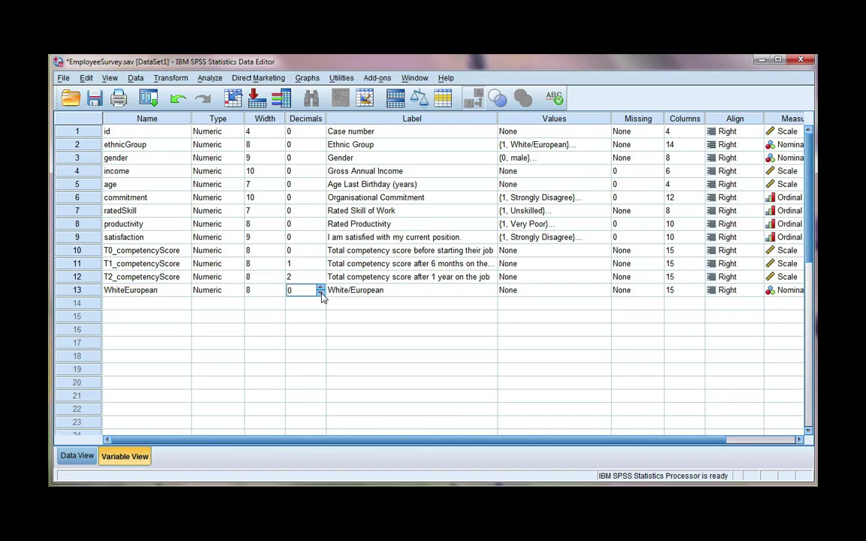
left_click(603, 292)
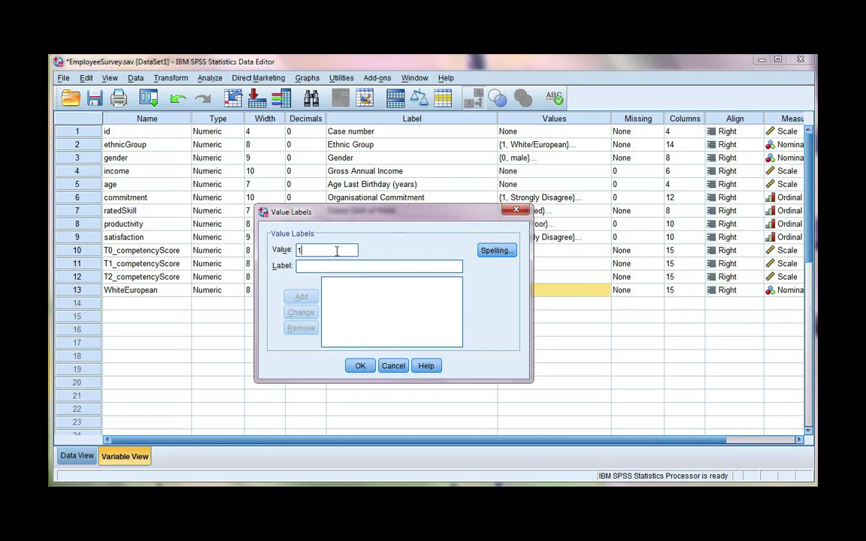
Give WhiteEuropean value labels 1 = 'White/European' and 0 = 'Other'
key("Tab")
type("White")
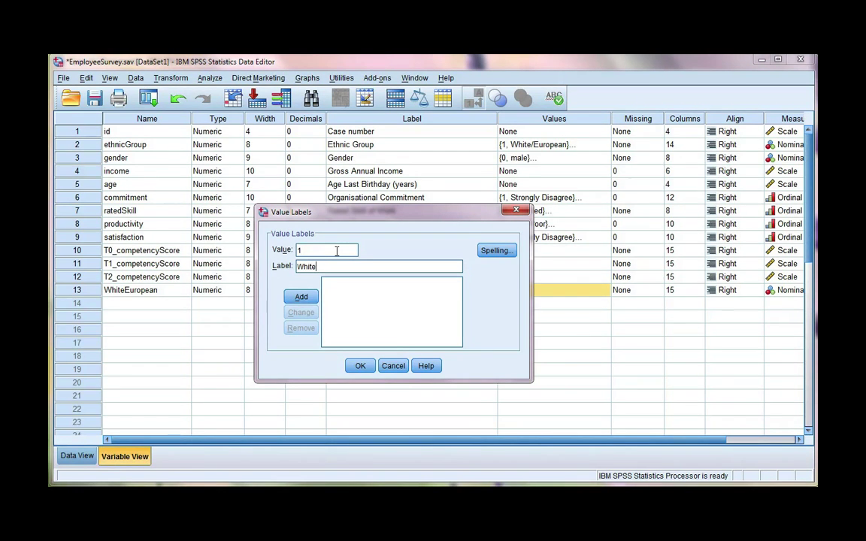
type("/European")
key("Return")
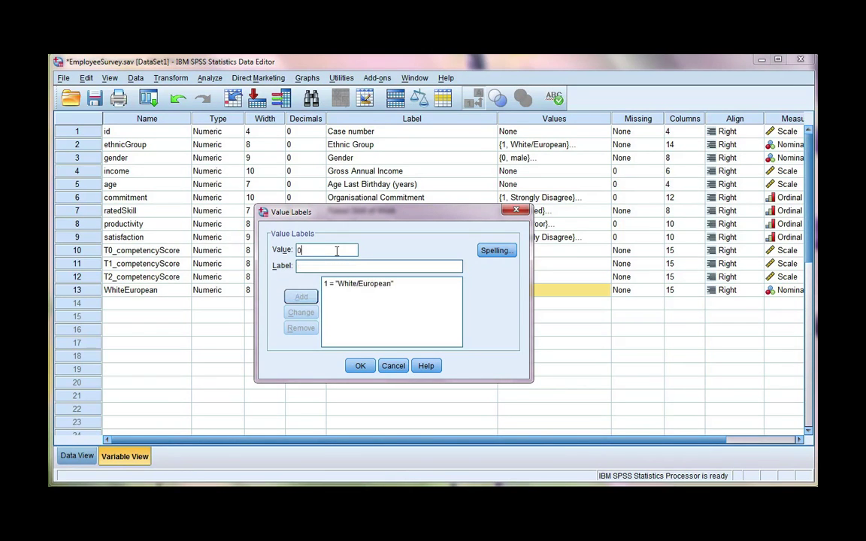
type("Other")
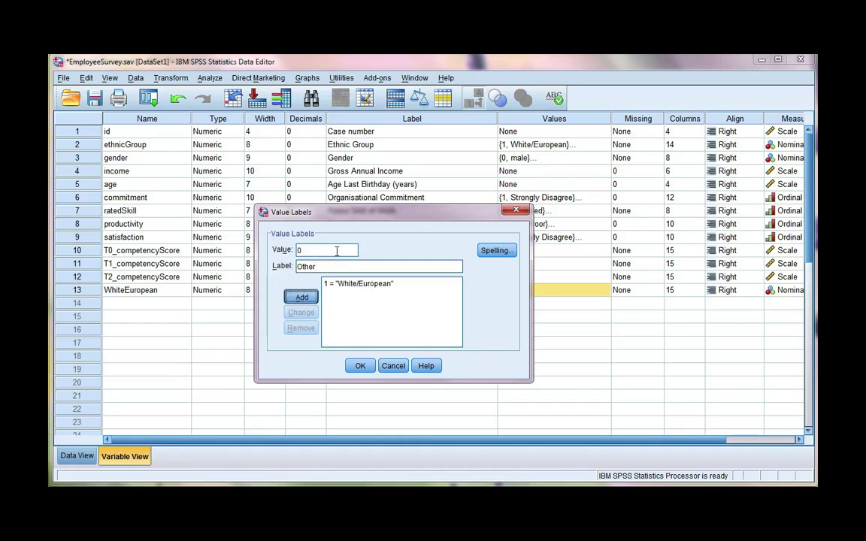
key("Return")
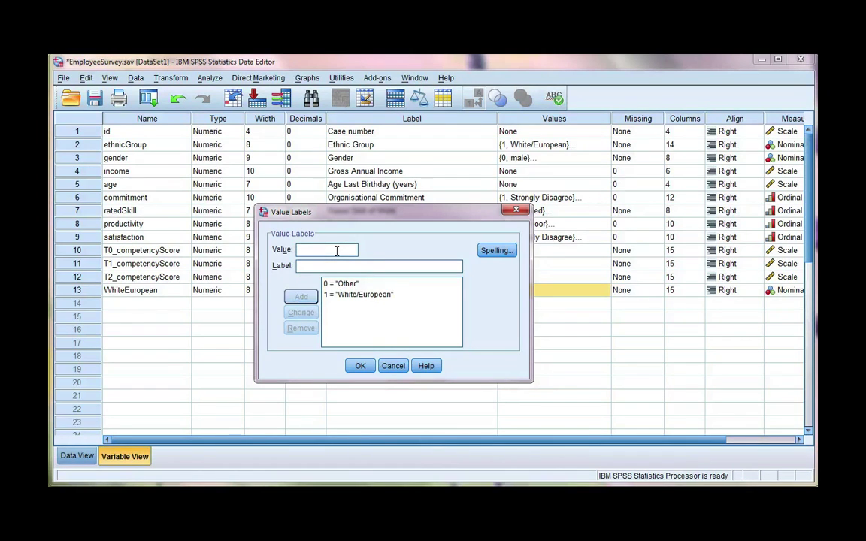
left_click(360, 366)
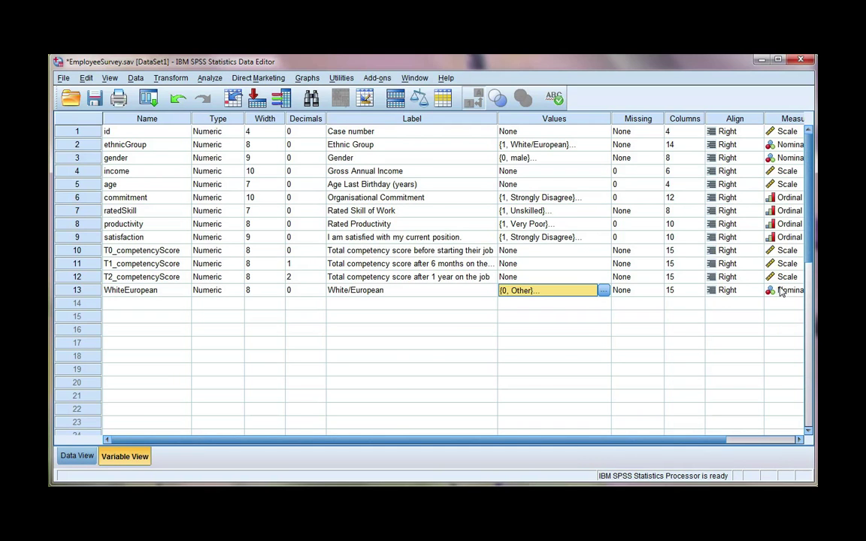
left_click(79, 457)
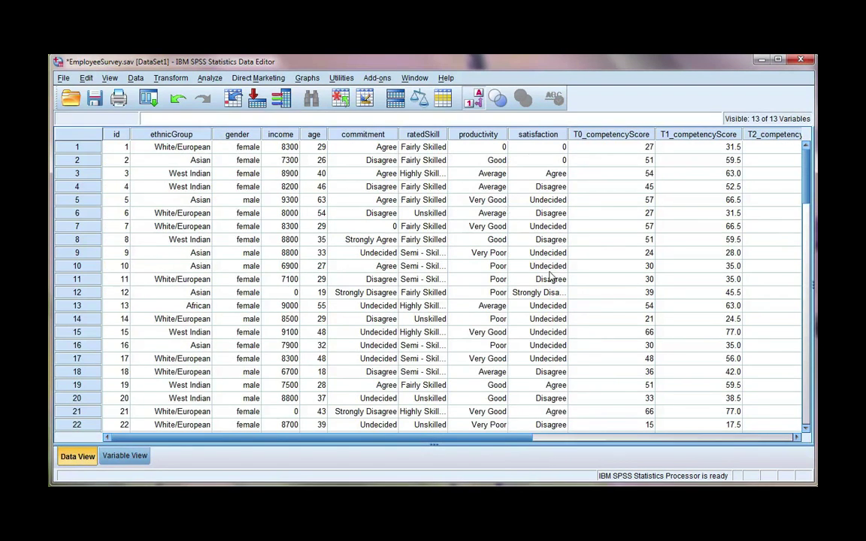
left_click_drag(498, 438, 622, 437)
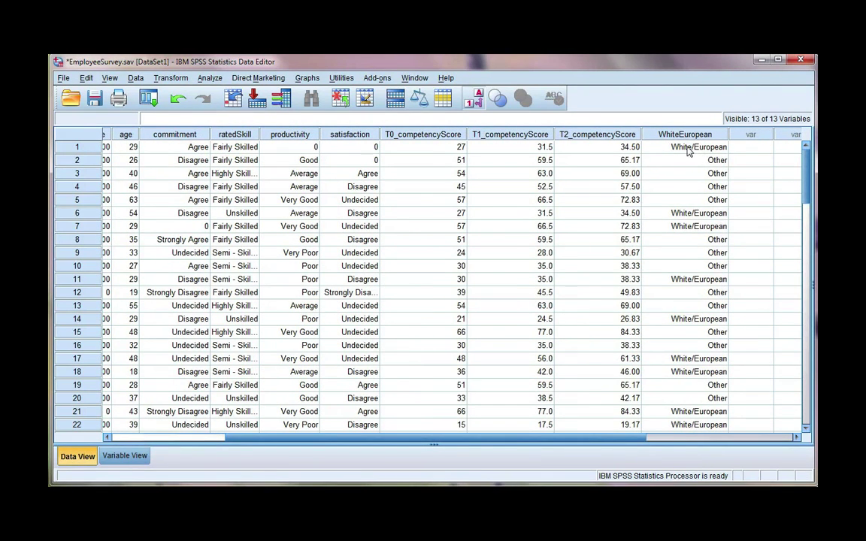
left_click(478, 98)
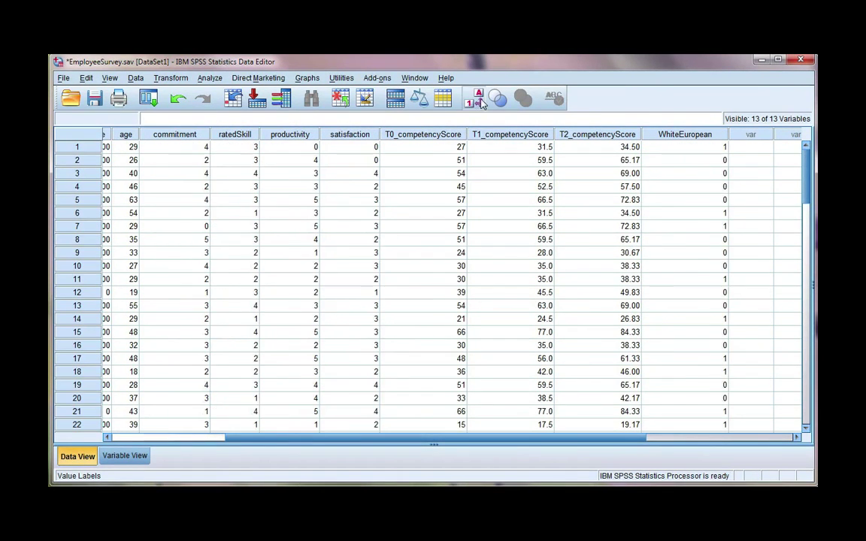
left_click(480, 100)
left_click_drag(503, 441, 468, 442)
left_click_drag(466, 442, 457, 441)
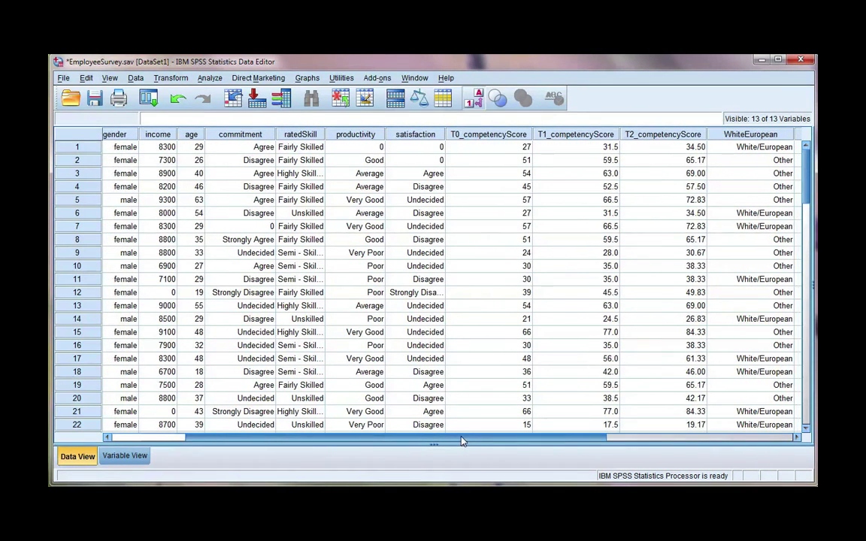
Start a fresh recode of Ethnic Group into a new variable named and labelled 'Asian'
left_click(172, 79)
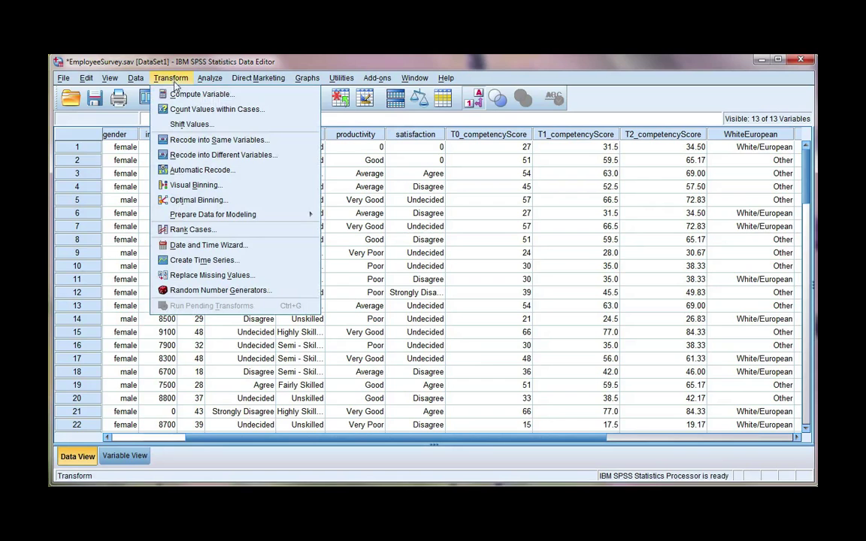
left_click(258, 156)
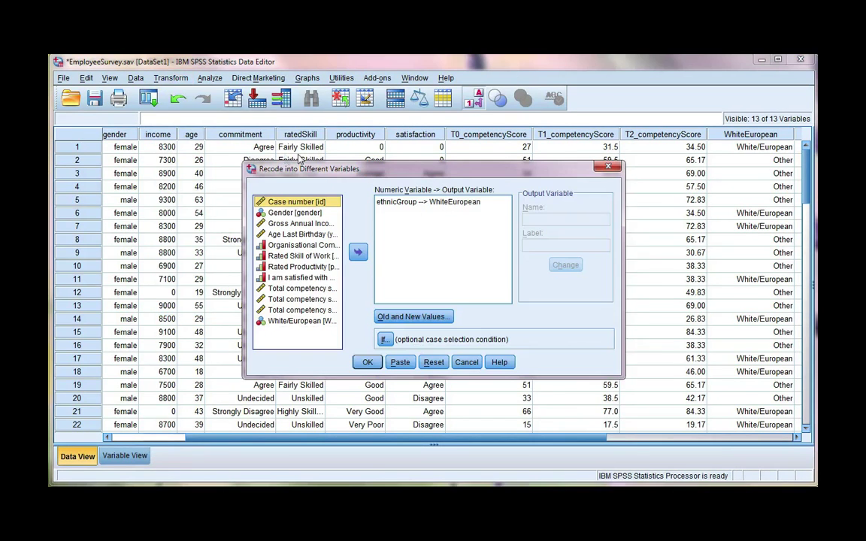
left_click(434, 364)
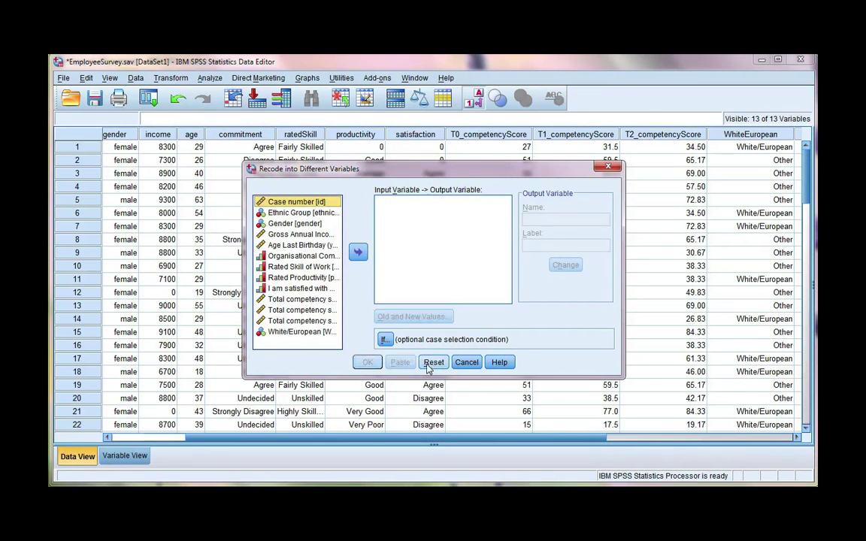
left_click(314, 215)
double_click(314, 215)
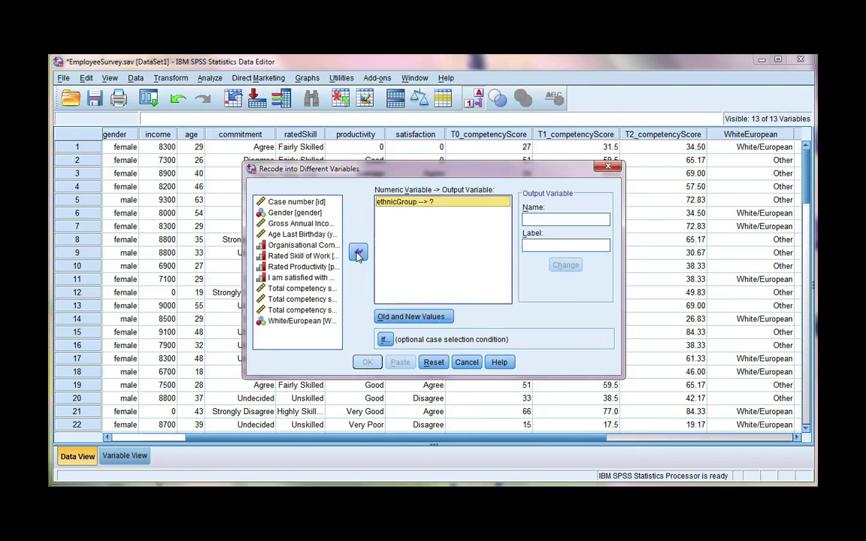
left_click(536, 219)
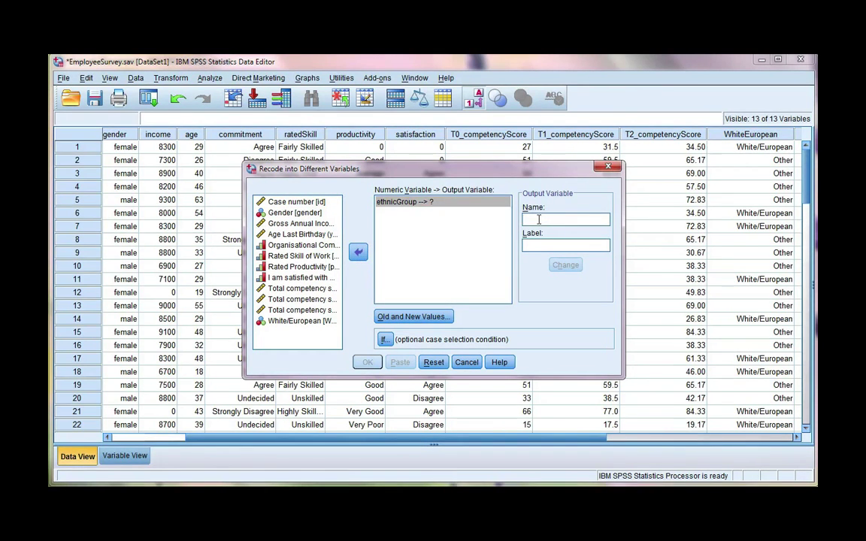
type("Asian")
key("Tab")
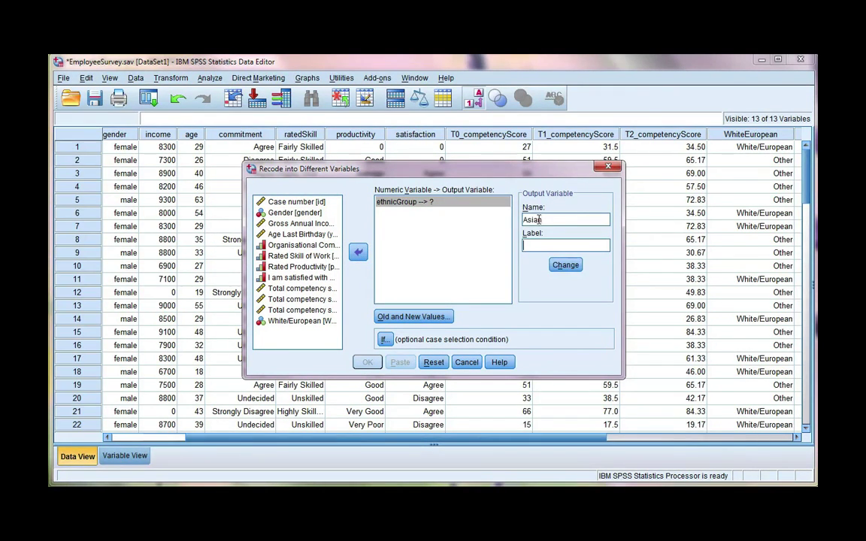
type("Asian")
left_click(565, 265)
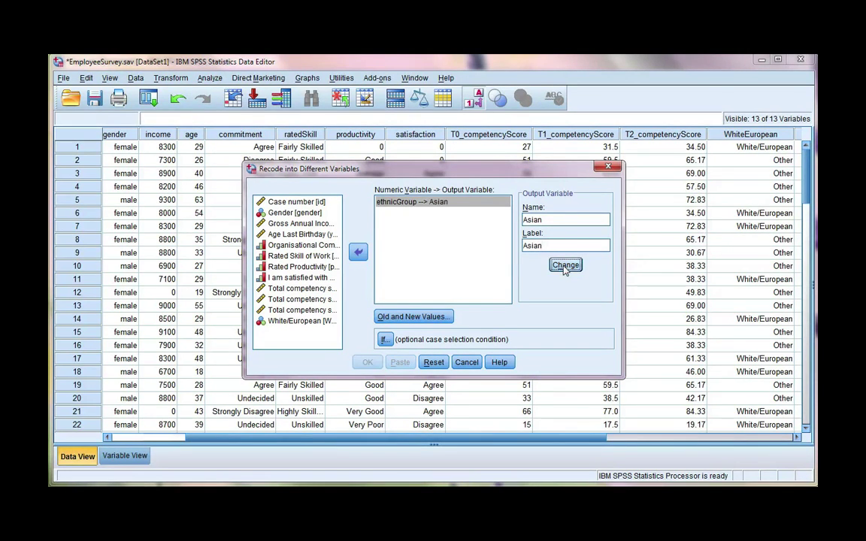
Add the recode rule mapping old value 2 to new value 1
left_click(441, 319)
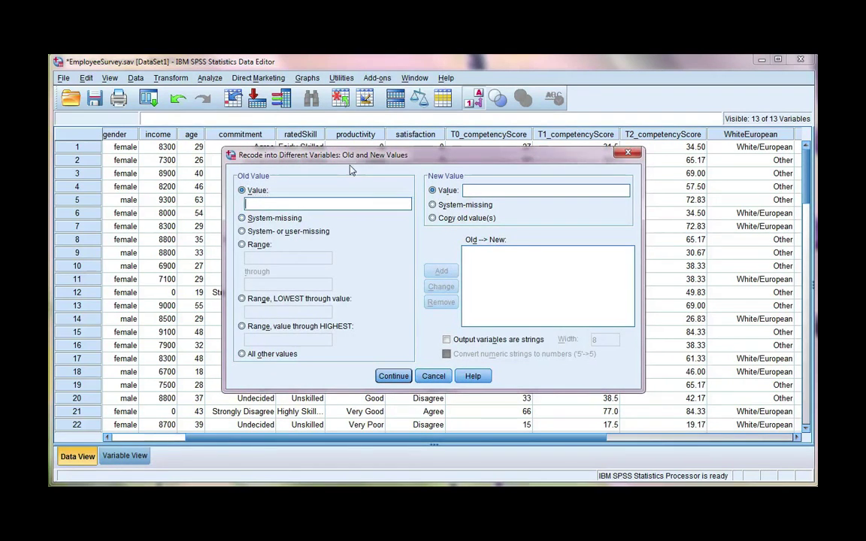
left_click_drag(351, 159, 350, 182)
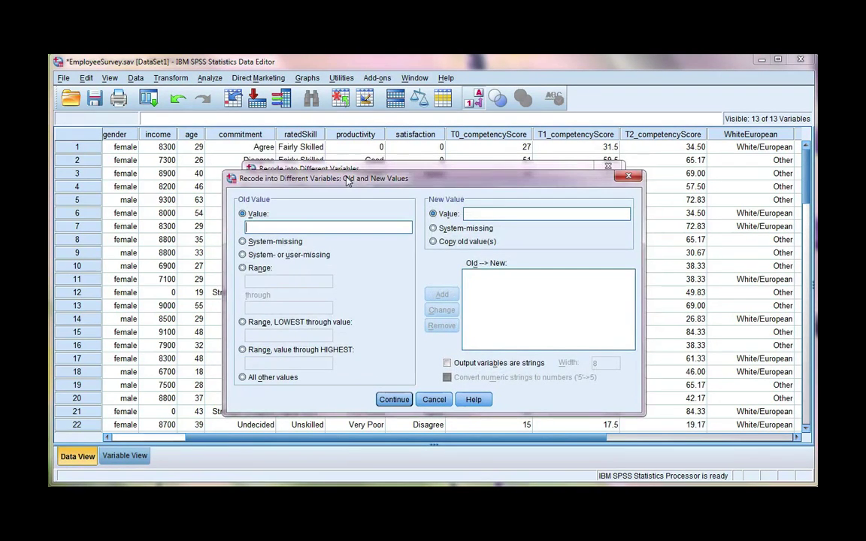
type("2")
left_click(482, 213)
type("1")
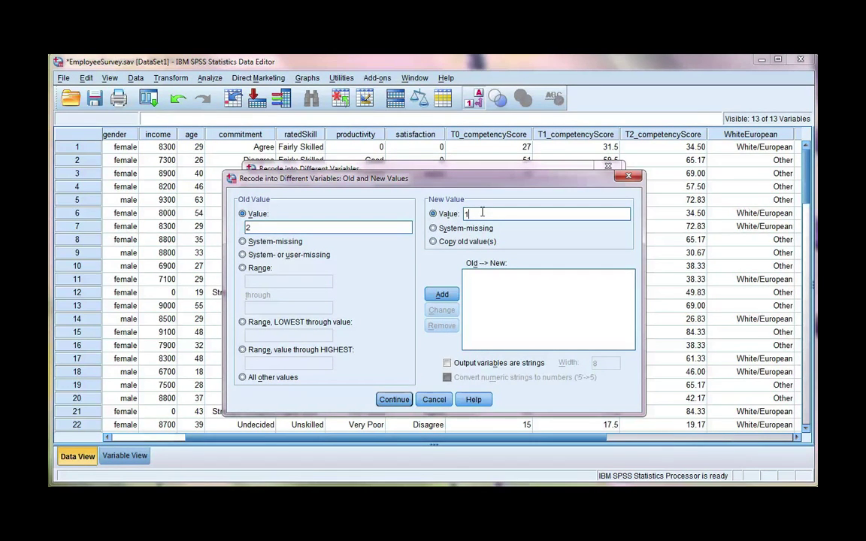
left_click(447, 296)
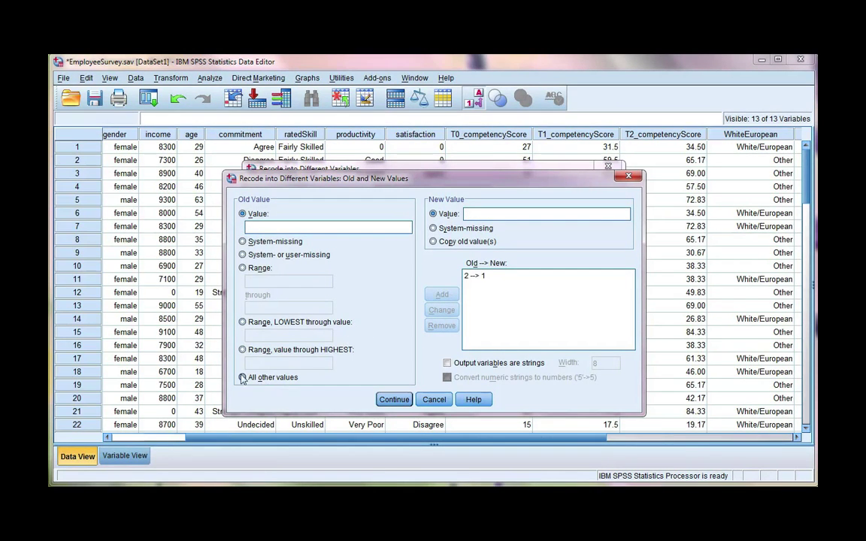
Map all other values to 0 and run the recode to create the Asian column
left_click(253, 380)
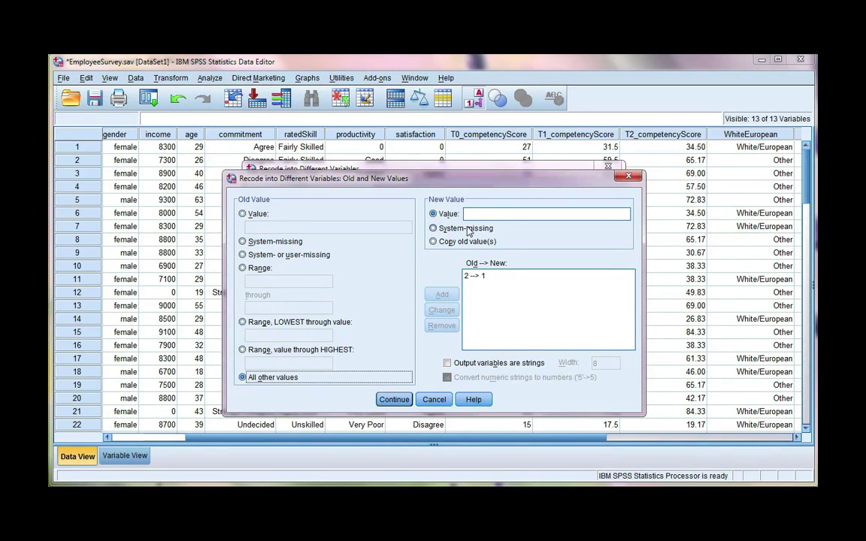
left_click(474, 216)
type("0")
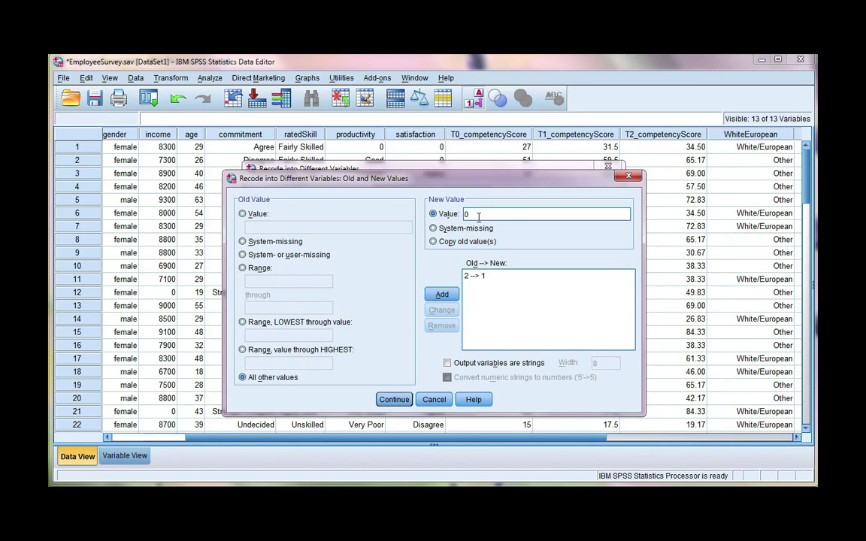
left_click(442, 294)
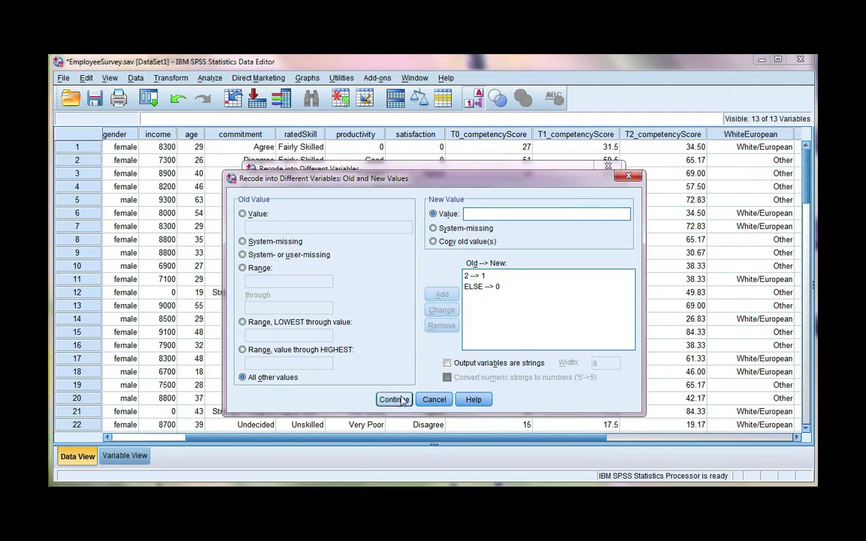
left_click(403, 400)
left_click(367, 361)
left_click_drag(188, 438, 317, 440)
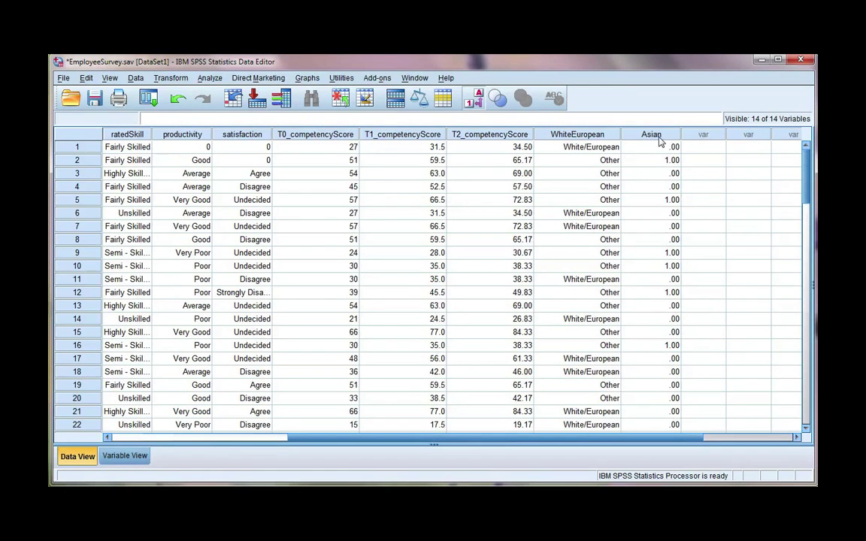
In Variable View, set Asian's decimal places to 0
left_click(125, 457)
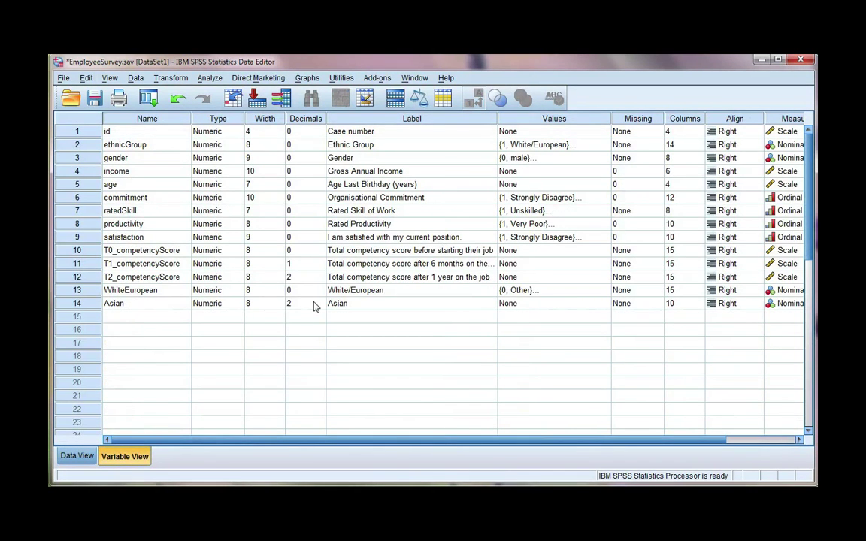
left_click(311, 304)
left_click(321, 307)
Give Asian value labels 1 = 'Asian' and 0 = 'Other'
left_click(602, 304)
left_click(607, 303)
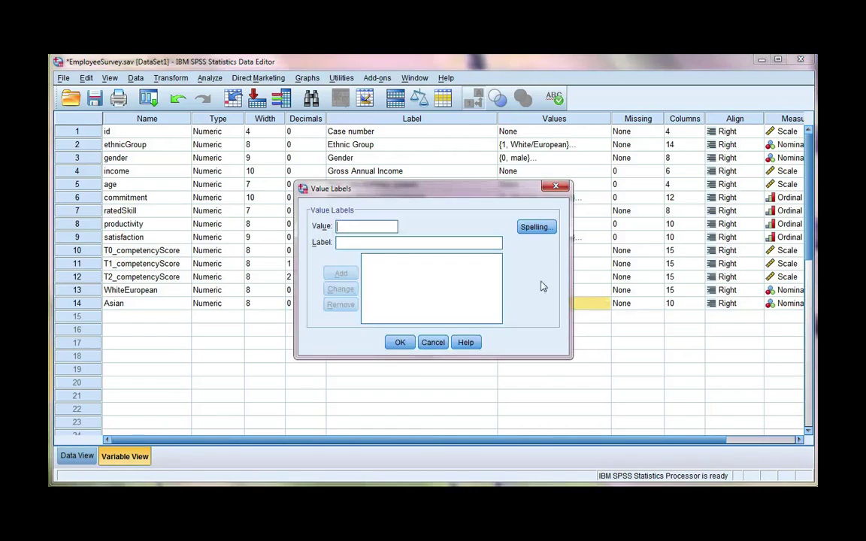
type("1 = \"")
type("Asian")
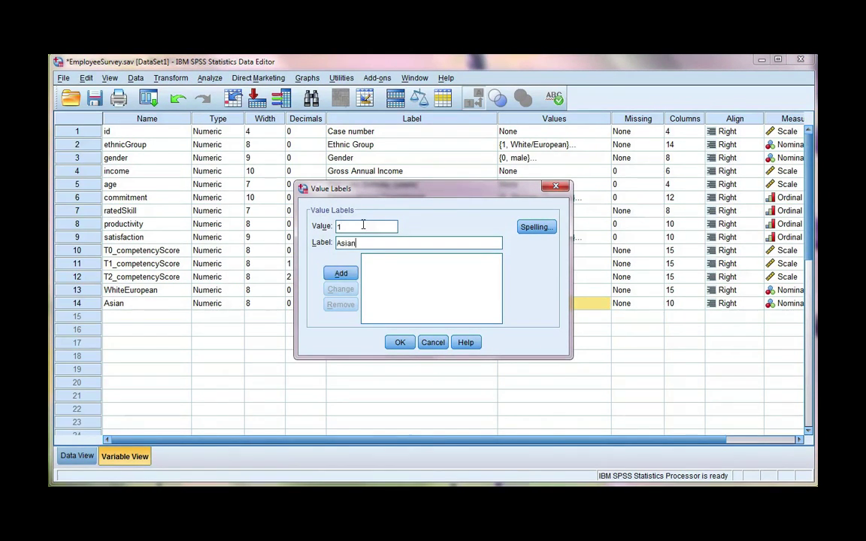
key("Return")
type("0")
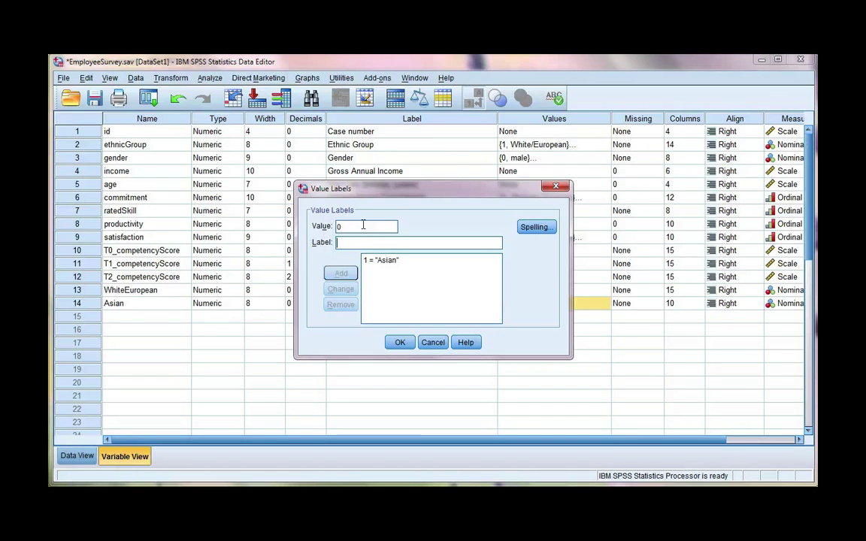
key("Tab")
type("Other")
key("Return")
left_click(400, 343)
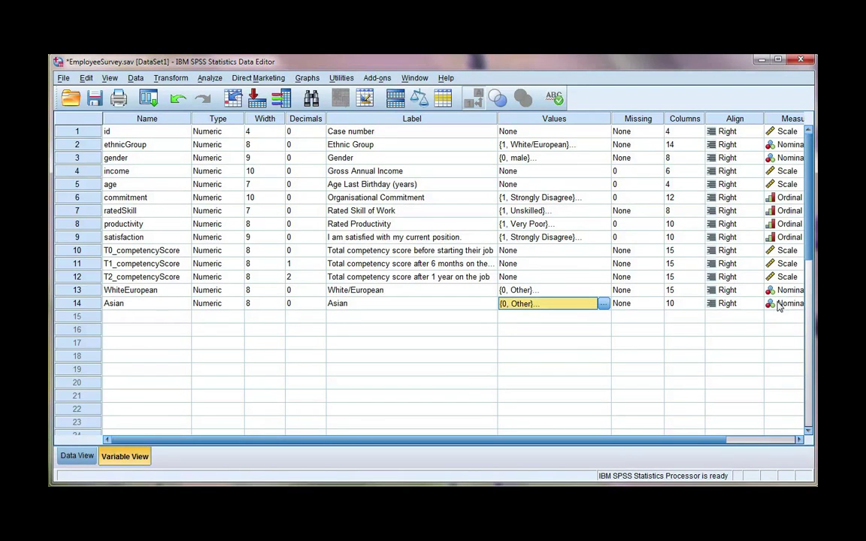
Switch to Data View to check the Asian column's Asian/Other labels beside WhiteEuropean
left_click(76, 457)
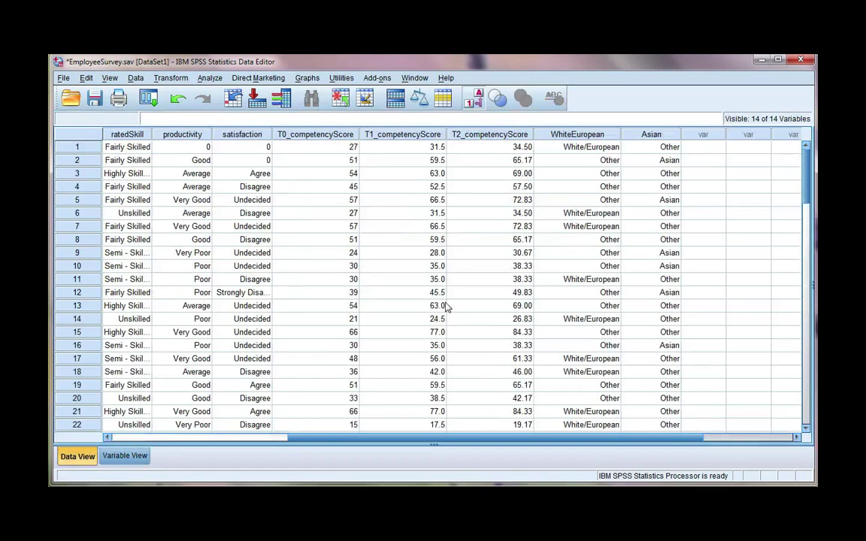